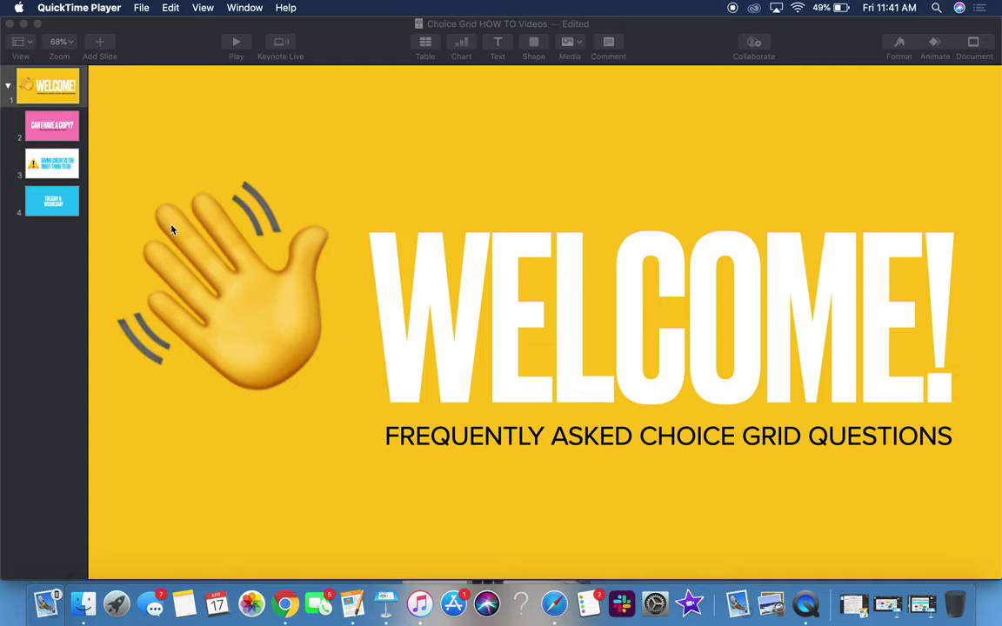
Show slide 2, 'CAN I HAVE A COPY?', of the Choice Grid HOW TO Videos deck
click(37, 137)
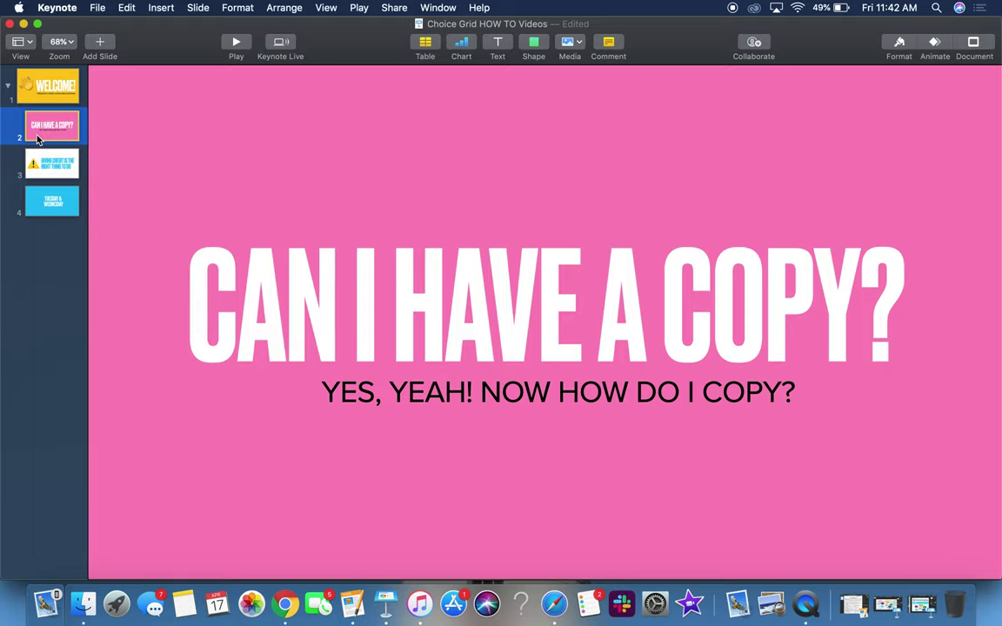
Copy the Forest of Reading Grids page URL, then go back to the Untitled site editor
click(284, 604)
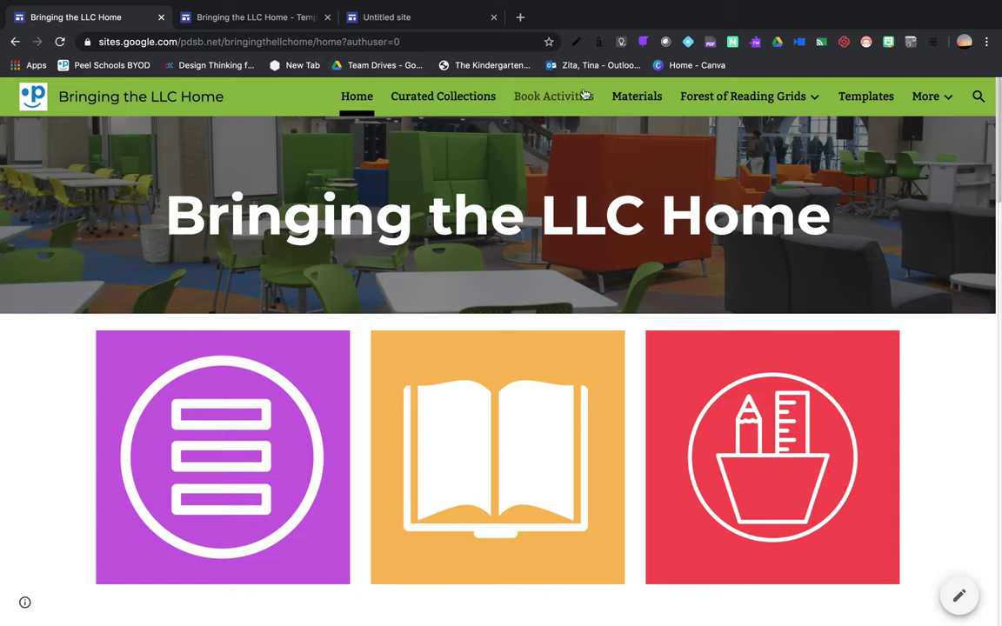
click(725, 98)
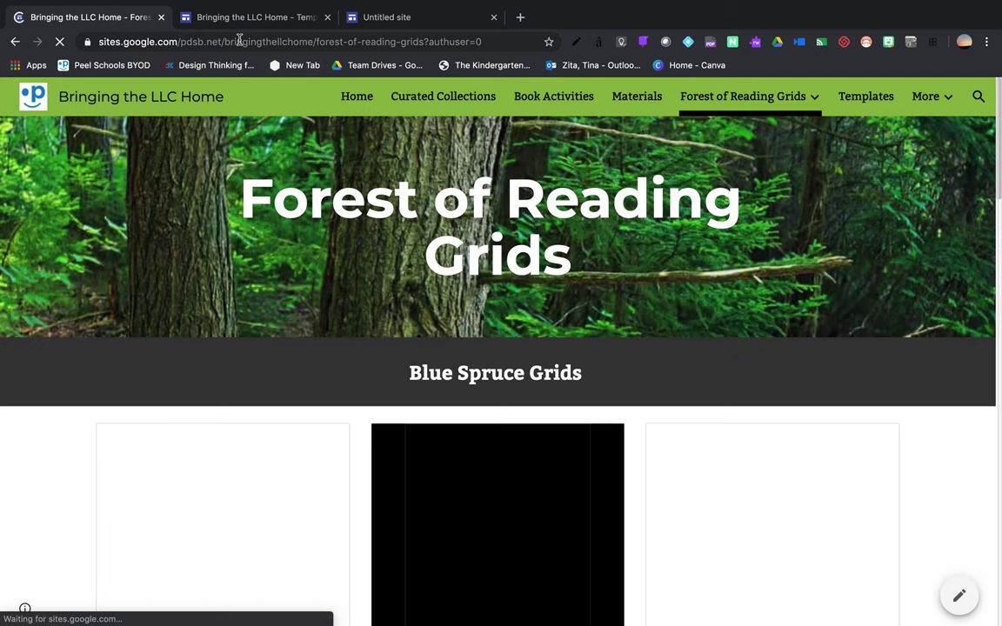
click(240, 40)
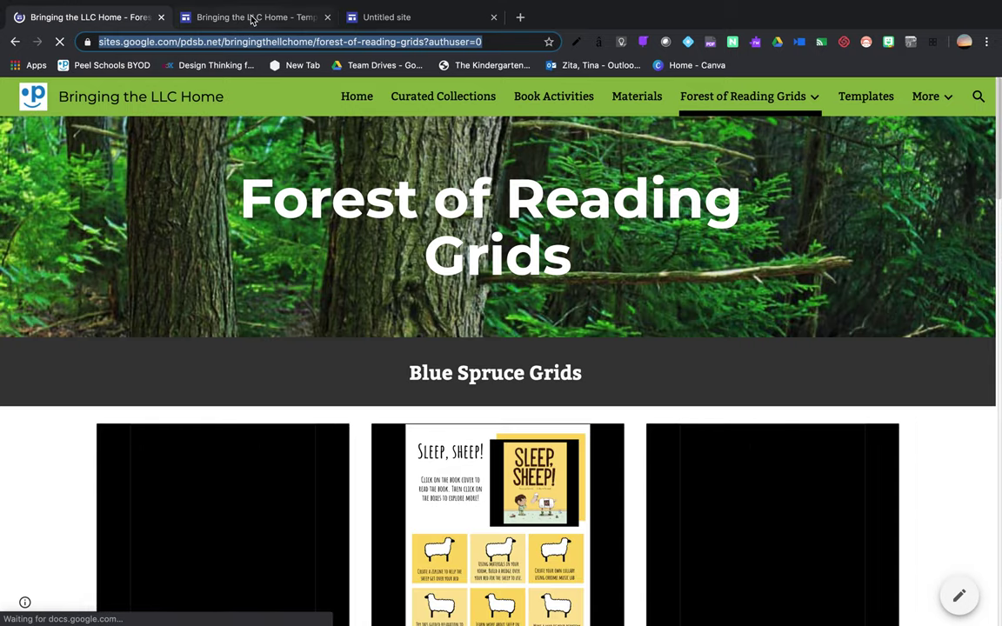
click(399, 19)
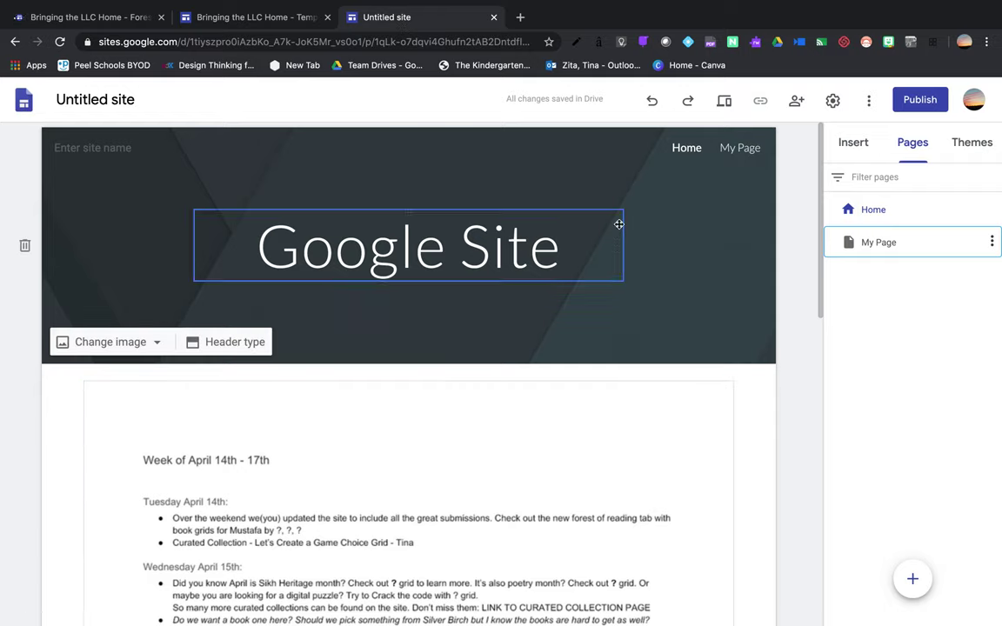
Add a 'Forest of Reading Ideas' nav link to the pasted Grids page URL and test it
click(860, 147)
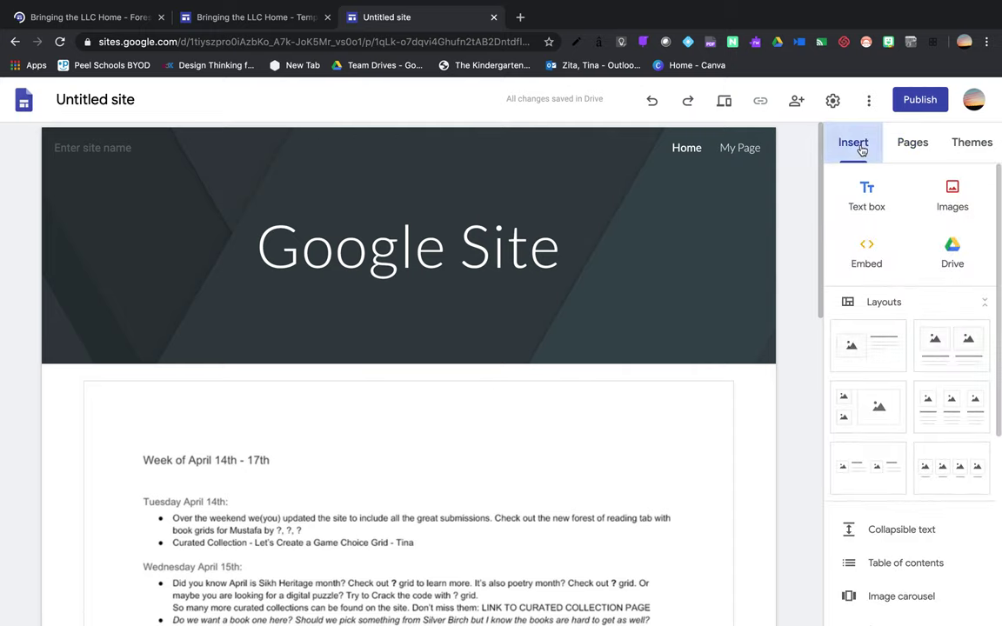
click(913, 150)
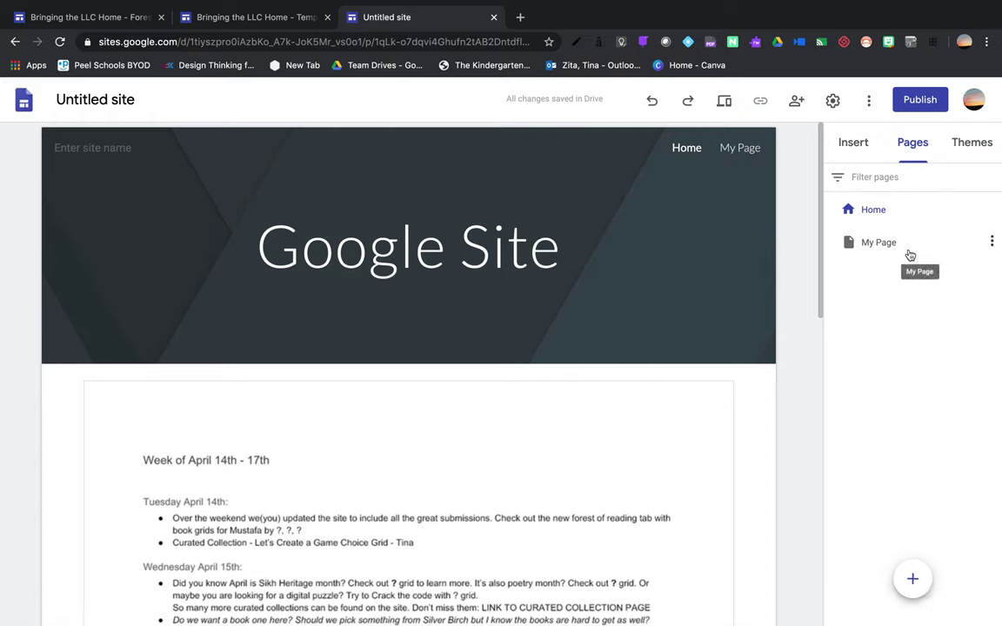
mouse_move(912, 578)
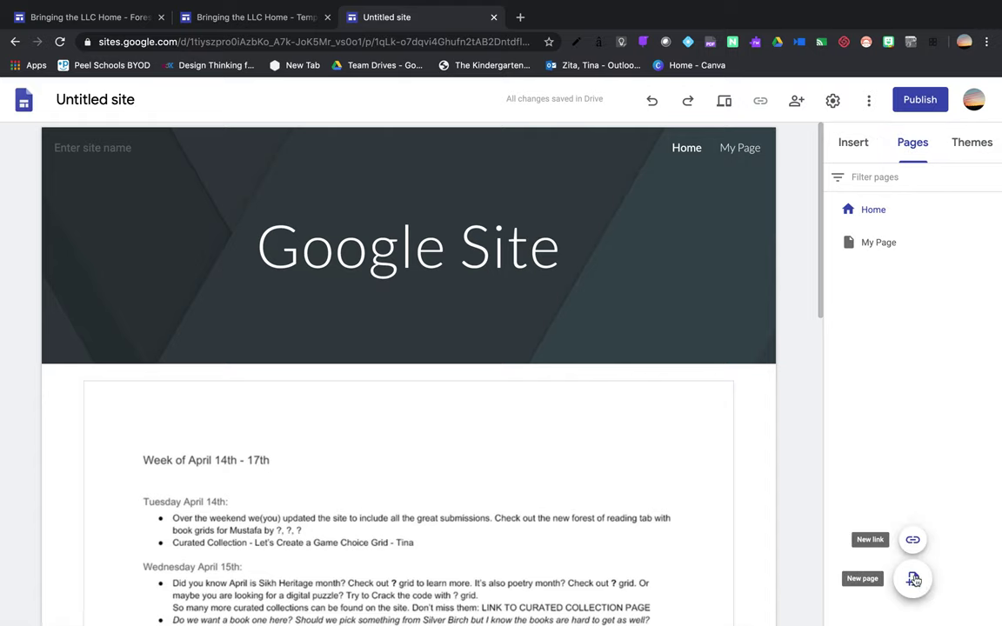
click(914, 543)
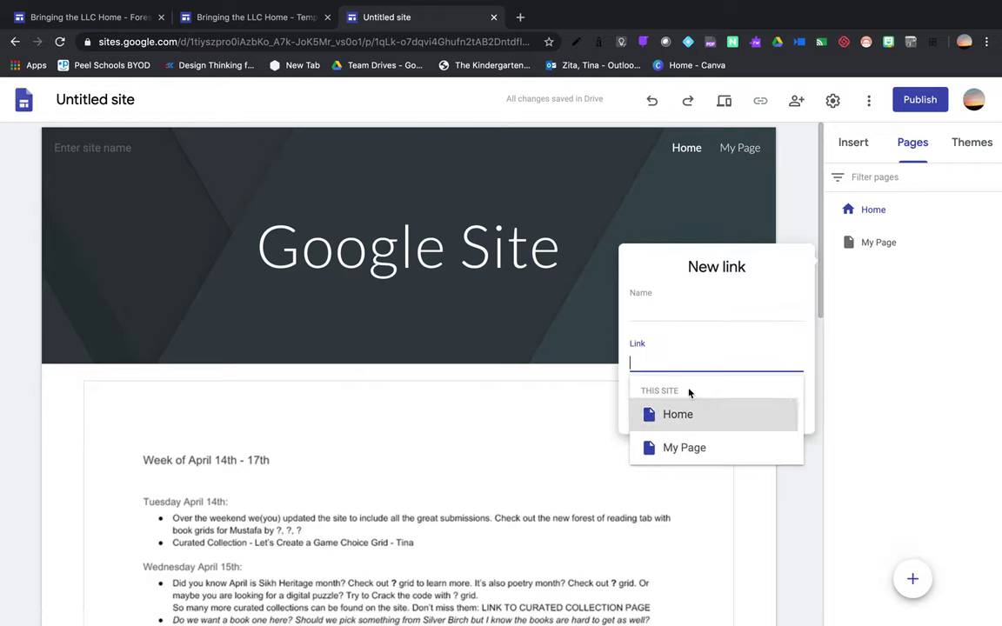
key(ctrl+v)
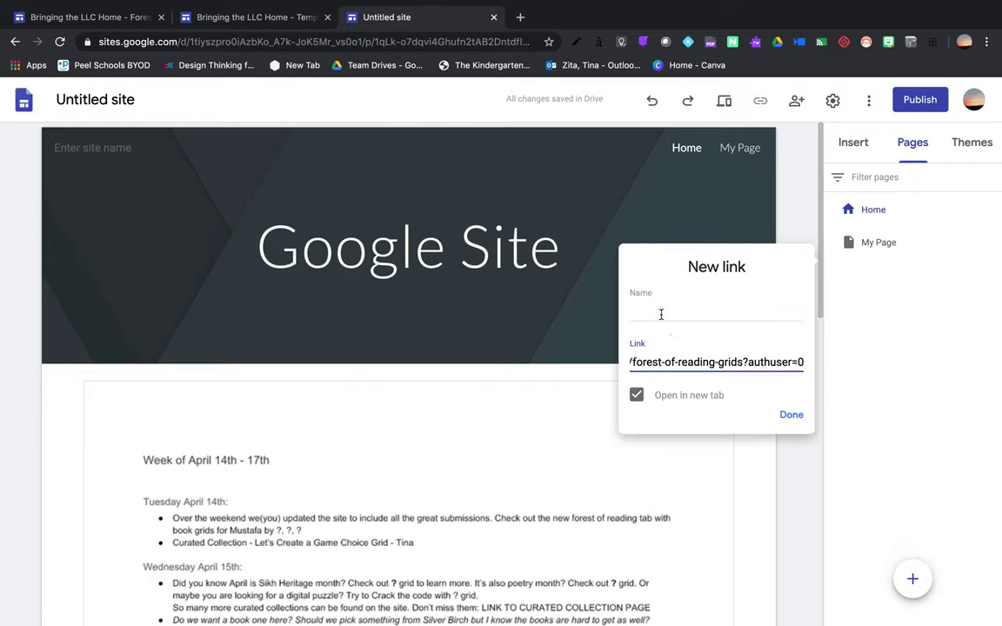
click(661, 313)
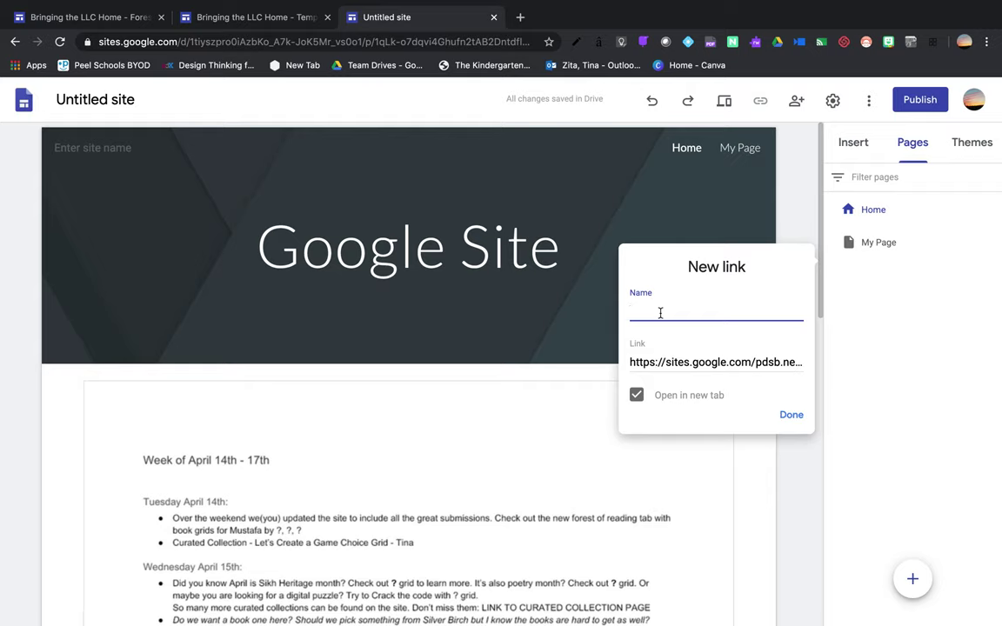
text(Forest of Reading Ideas)
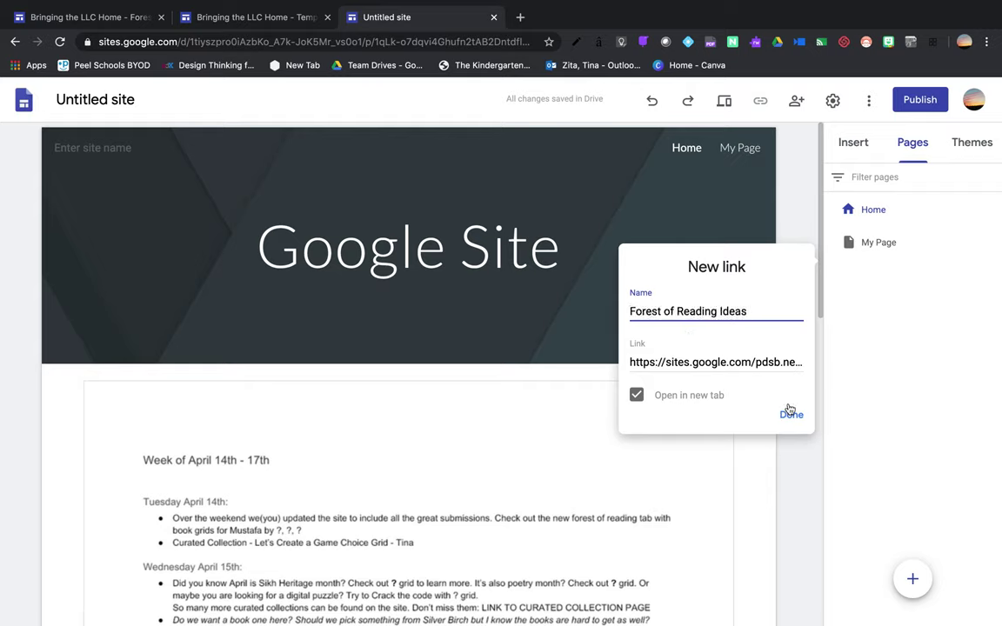
click(789, 413)
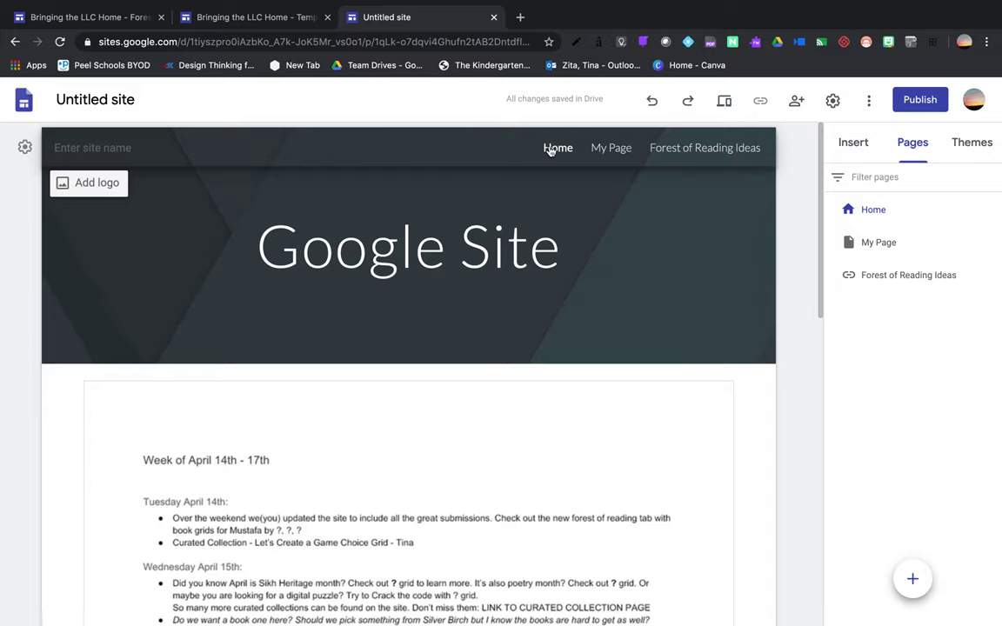
click(683, 153)
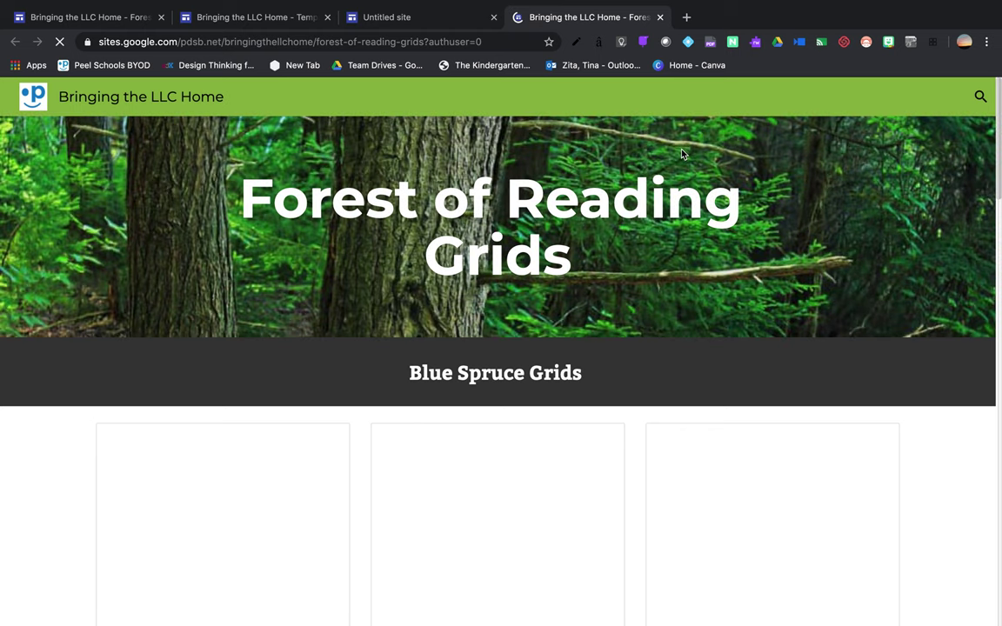
Close the link test and pop out the Blue Spruce Mustafa grid from the Grids page
click(660, 21)
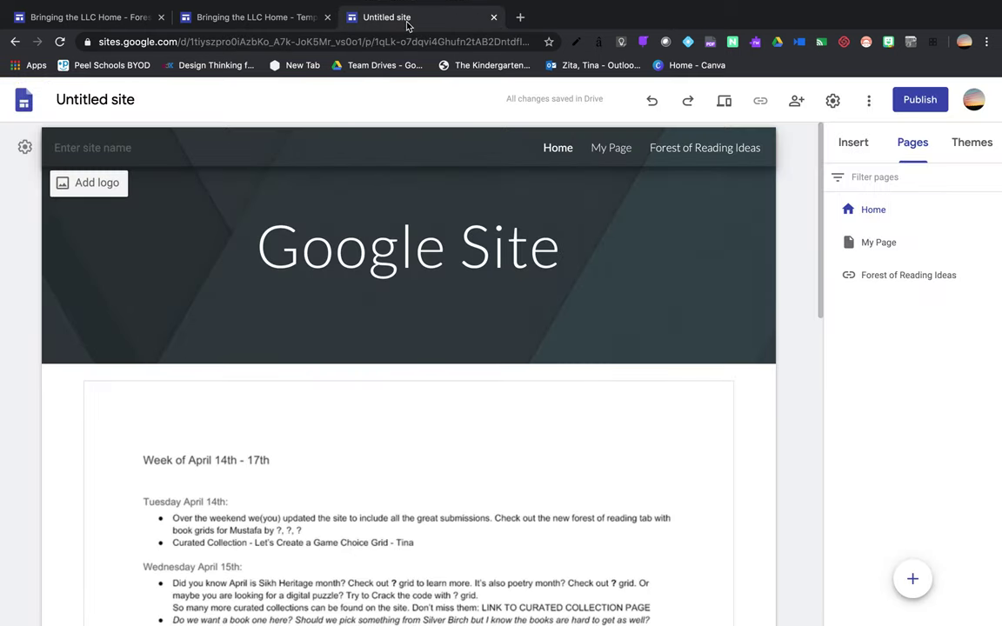
click(254, 18)
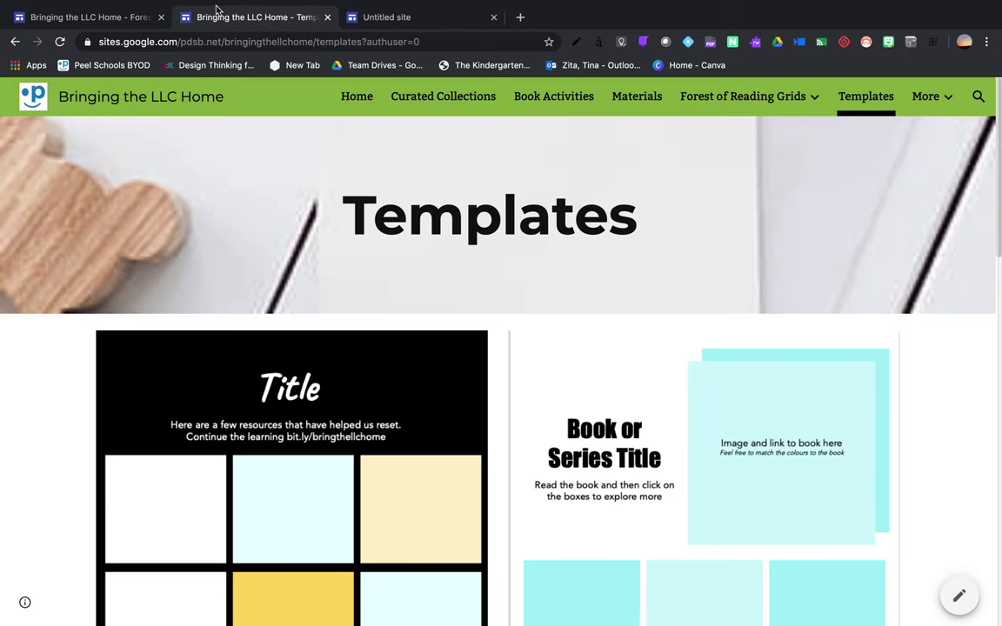
click(122, 17)
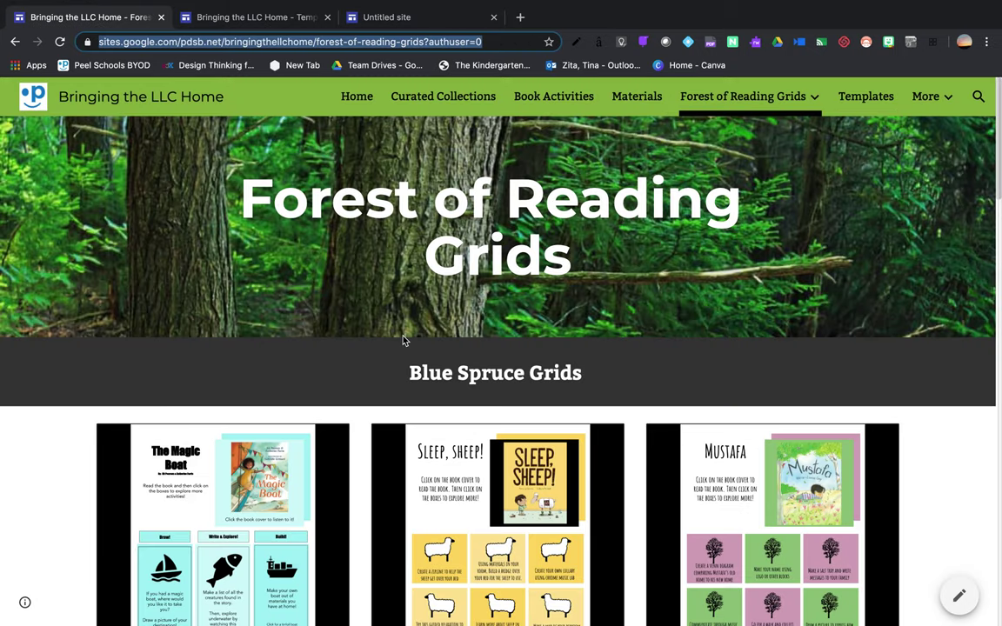
scroll(403, 340, down, 2)
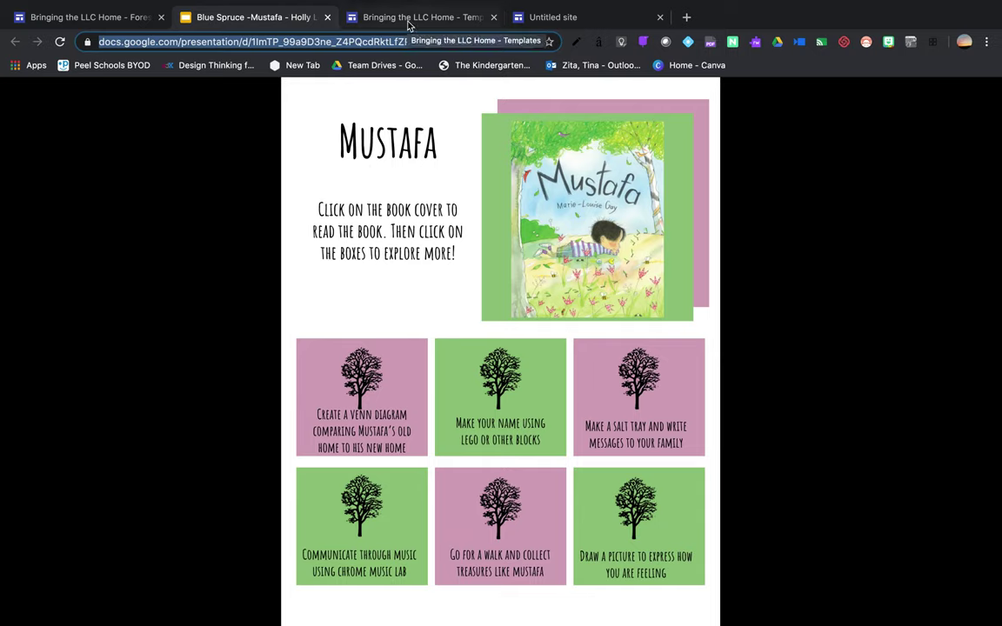
click(107, 21)
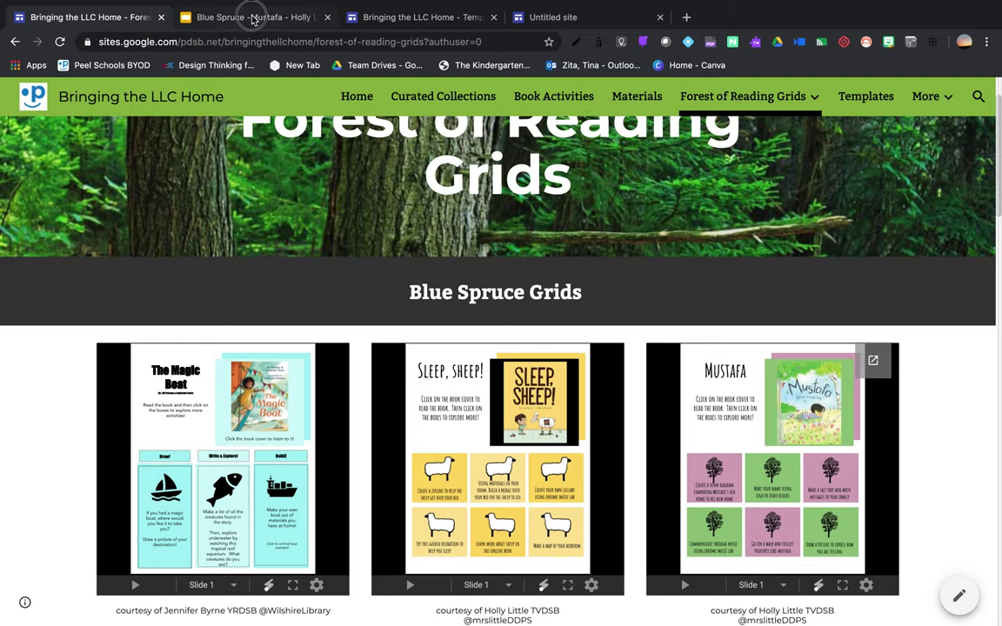
Open the copy prompt for the Curated Collection Choice Grid Template, then return to Templates
click(229, 18)
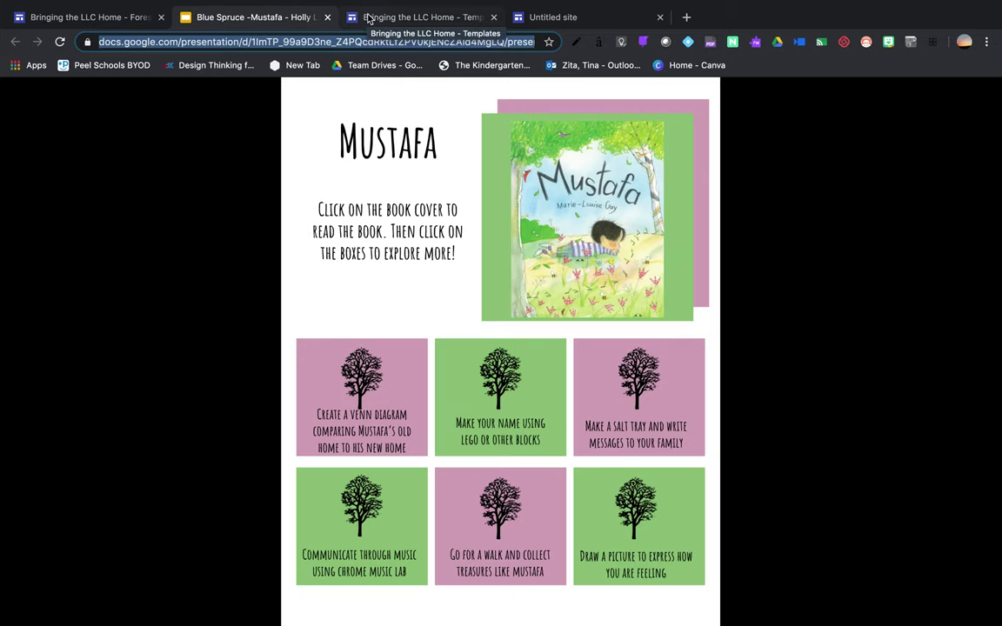
click(368, 19)
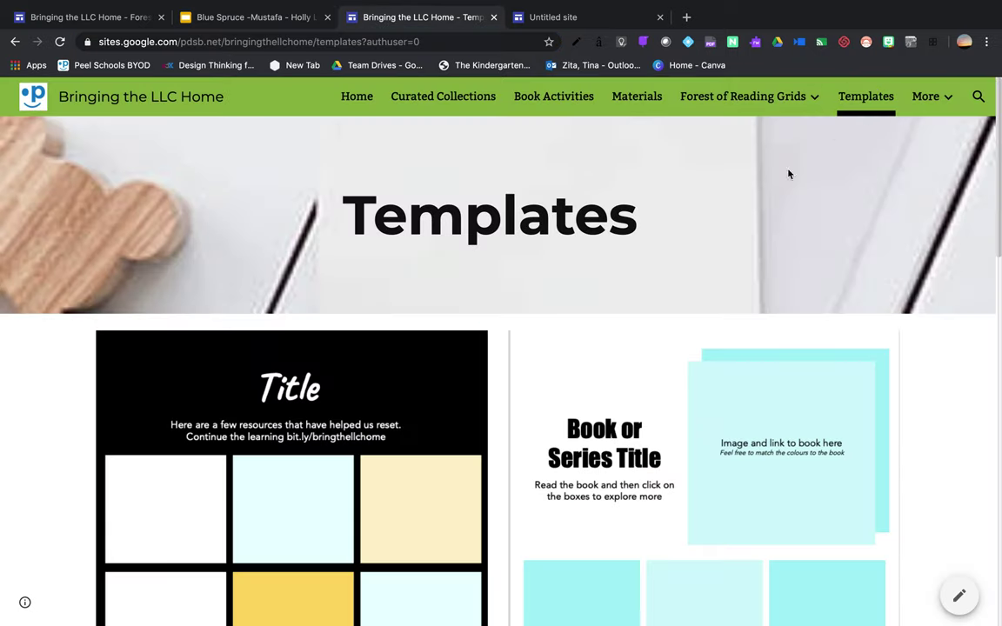
scroll(484, 414, down, 5)
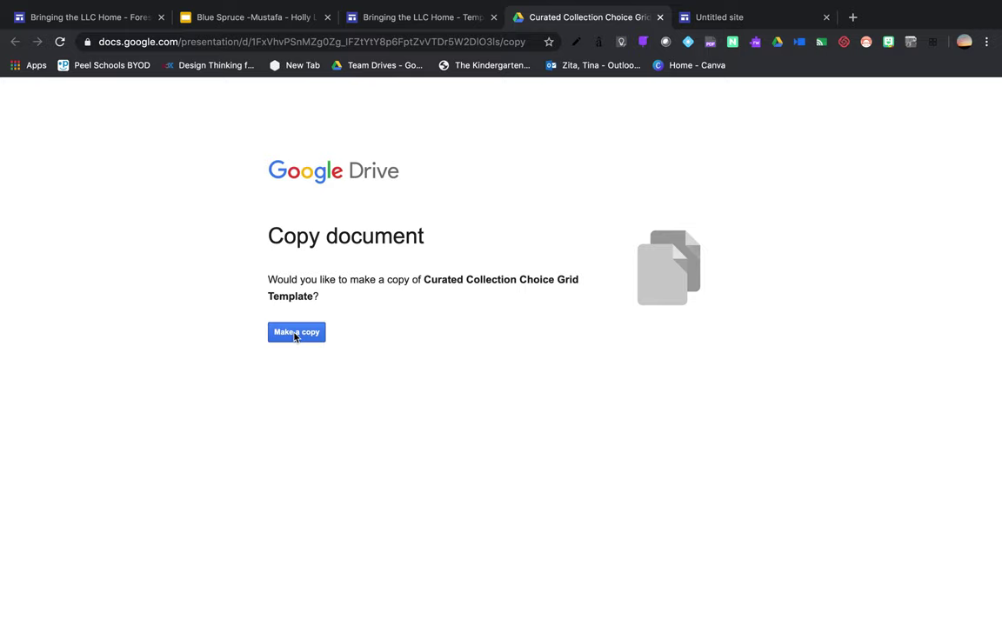
click(377, 26)
On the Curated Collections page, pop out the 'Create a Game' choice grid presentation
scroll(391, 157, up, 4)
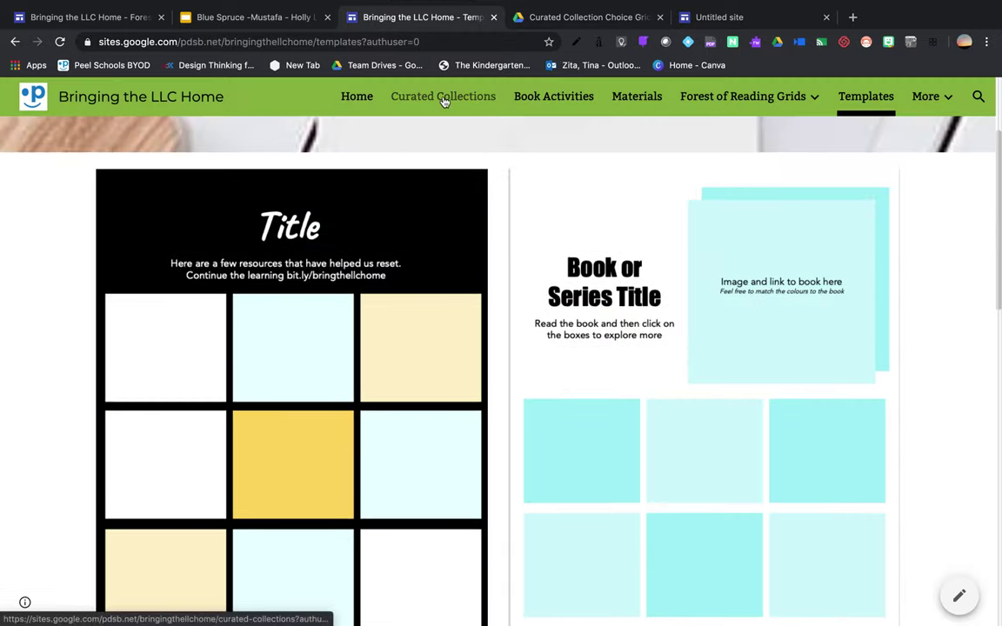
click(443, 101)
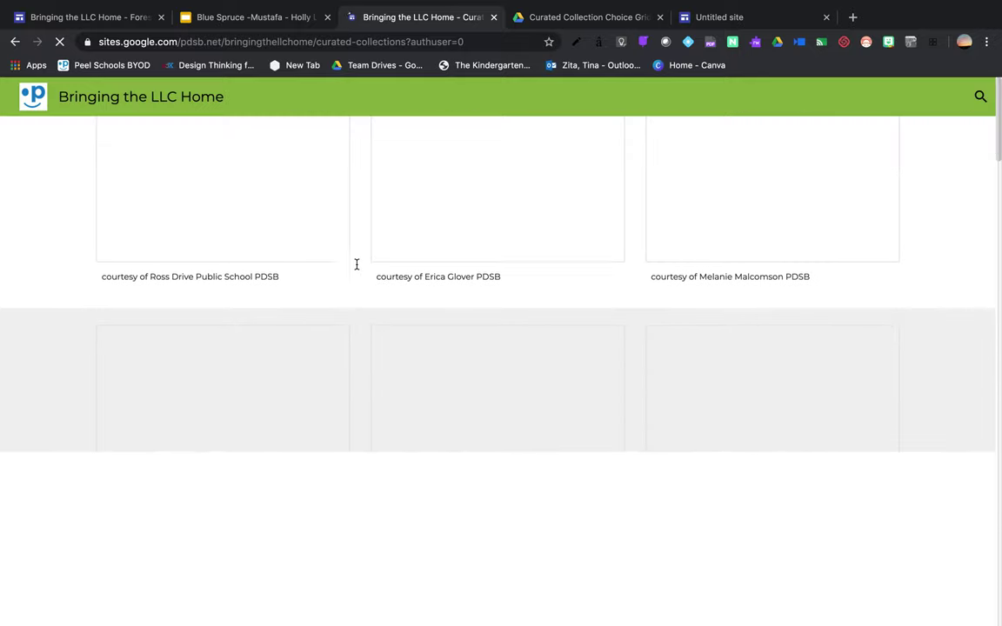
scroll(357, 265, down, 1)
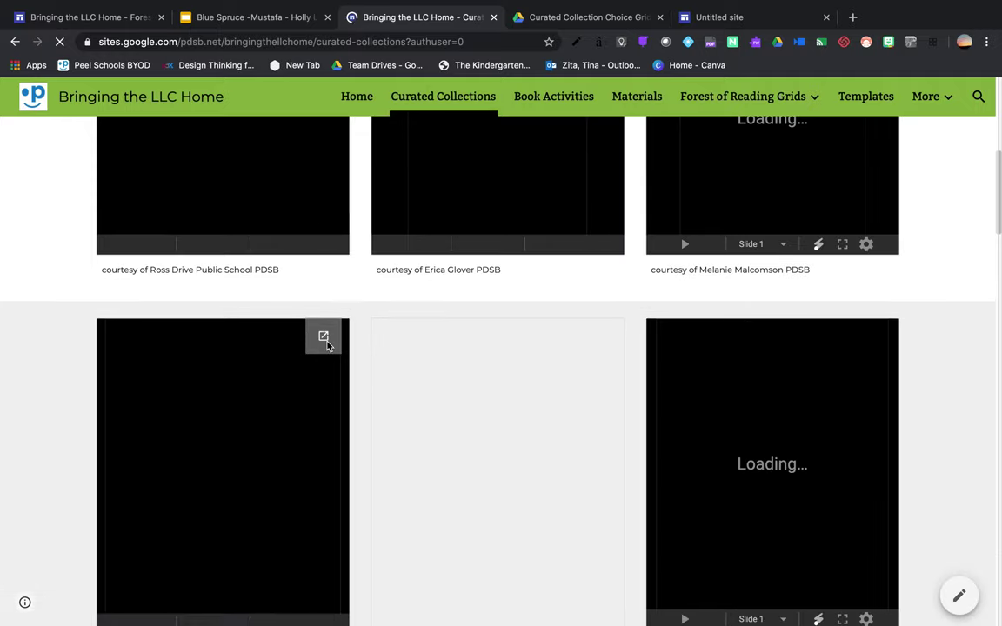
click(323, 339)
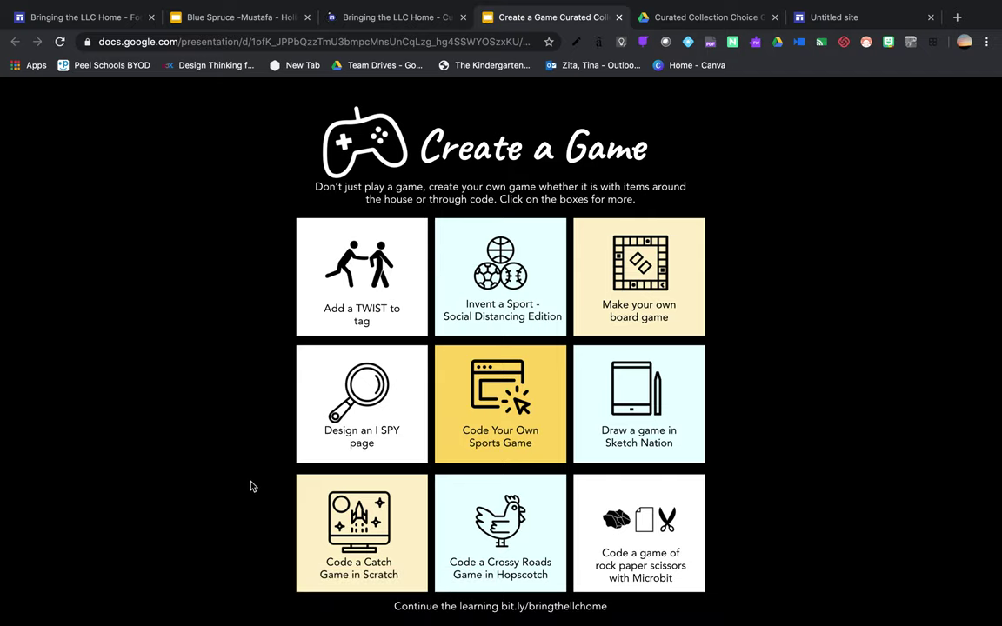
Open the Create a Game Curated Collection slideshow in the Google Slides editor
mouse_move(112, 587)
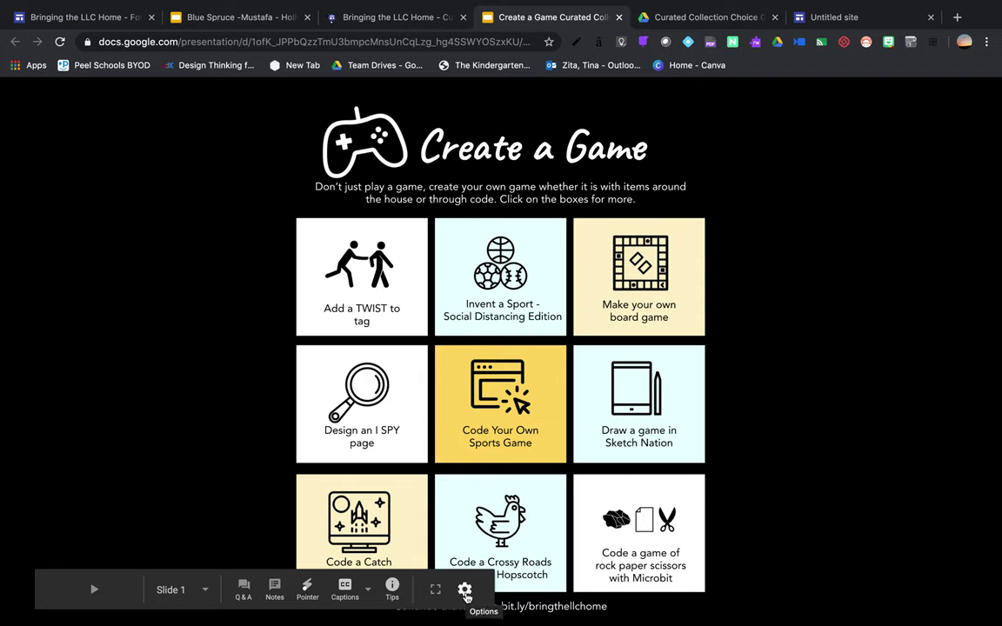
click(465, 591)
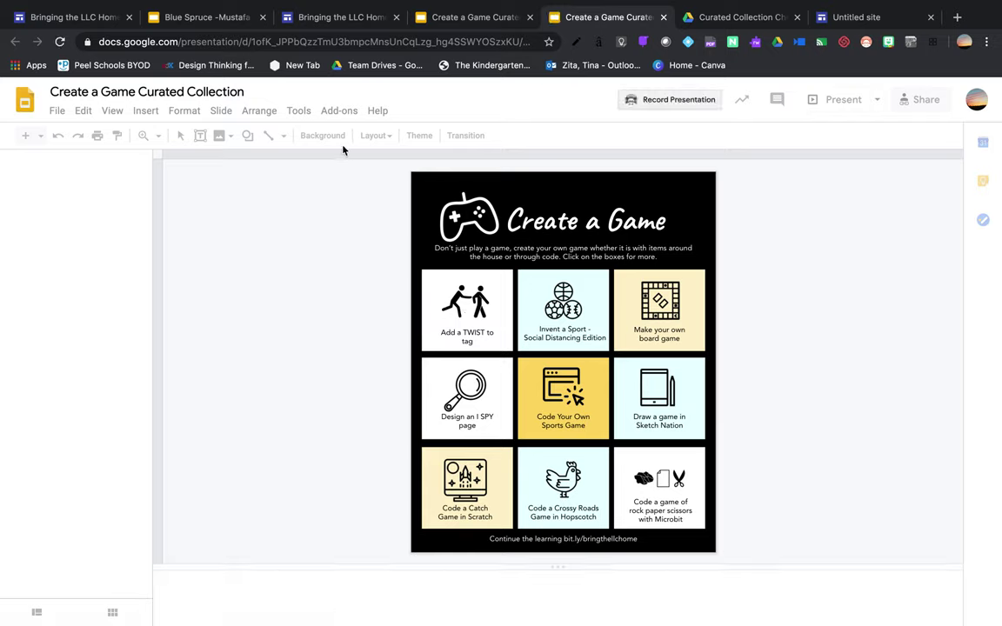
Take the presentation link and load it view-only in the other Chrome profile
click(341, 41)
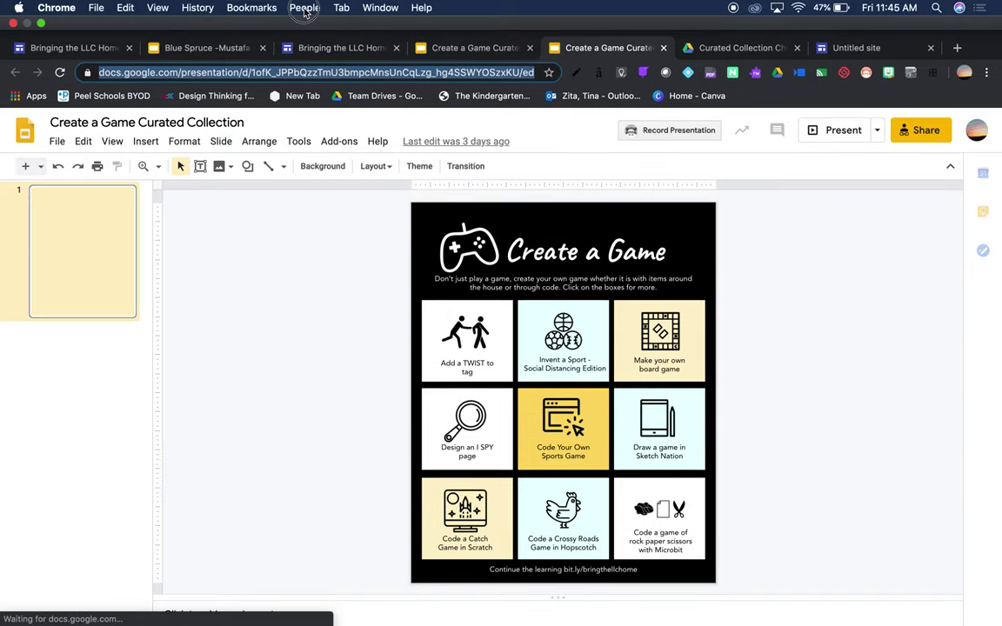
click(304, 7)
key(Escape)
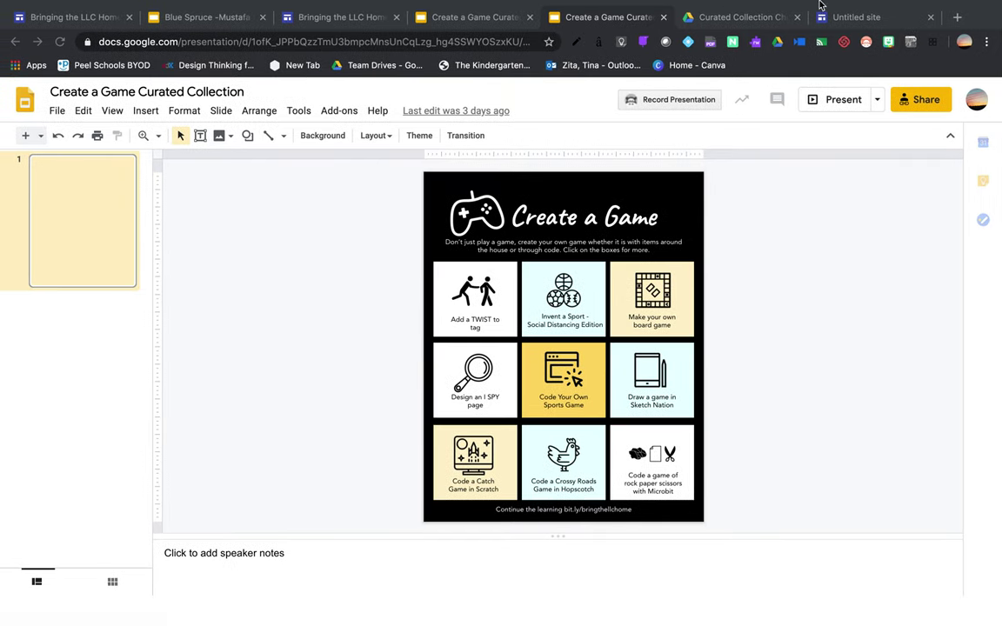
mouse_move(863, 10)
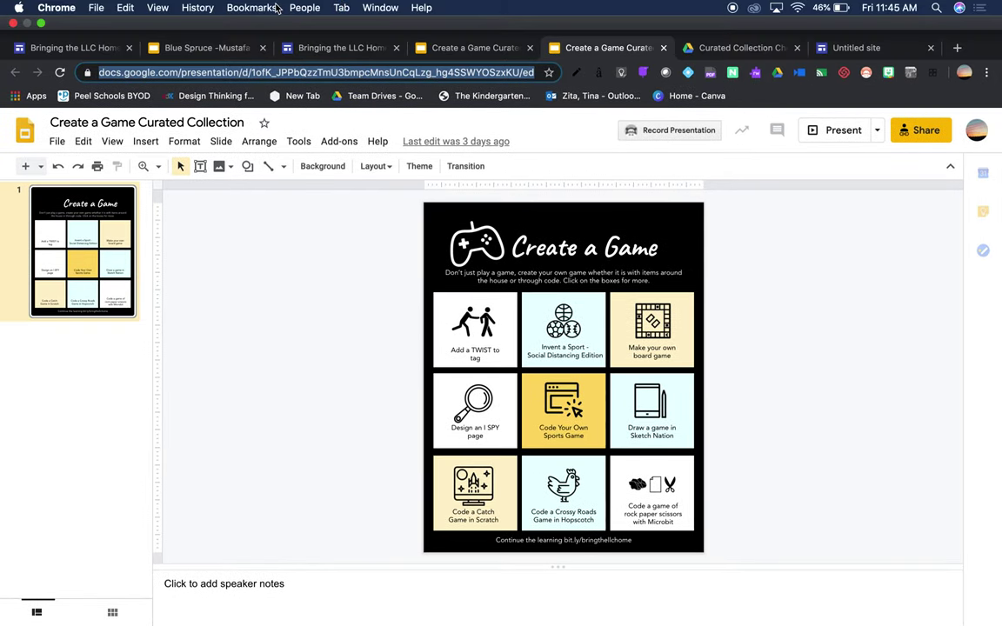
click(304, 8)
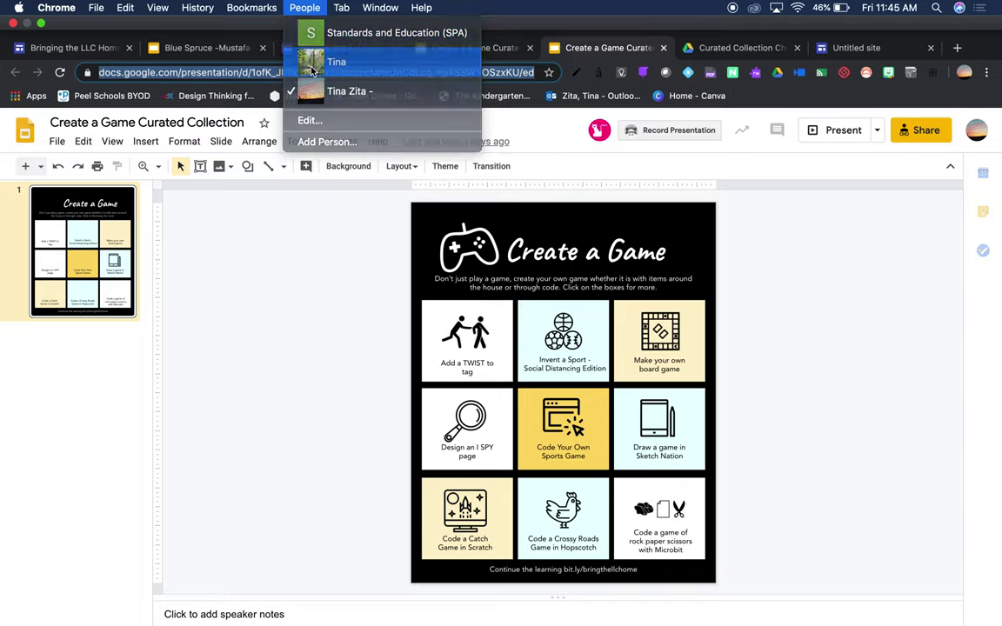
click(331, 90)
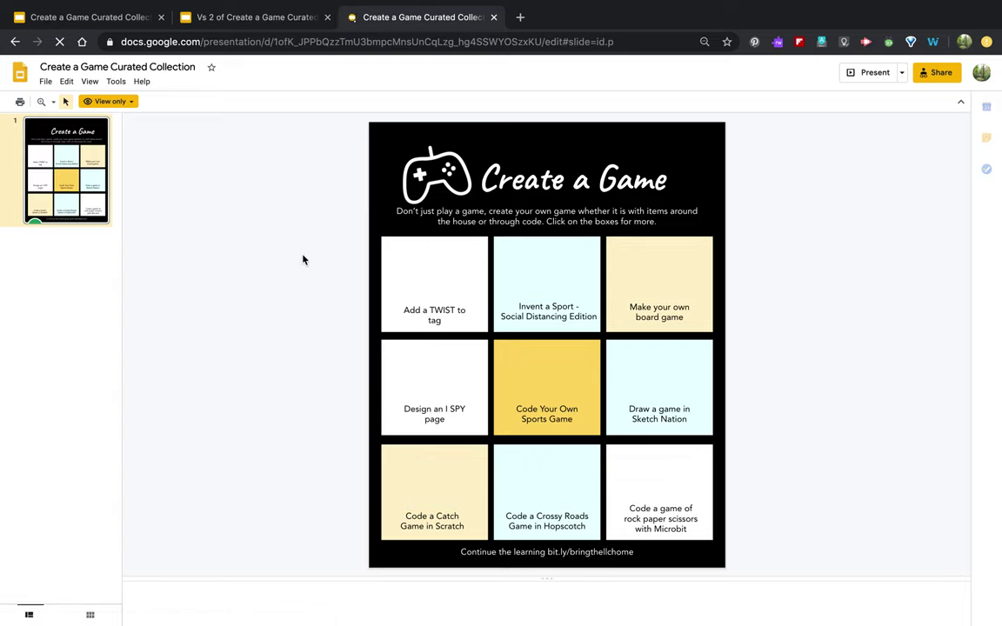
Copy the entire presentation, renaming it 'vs 3 of Create a Game Curated Collection'
click(46, 85)
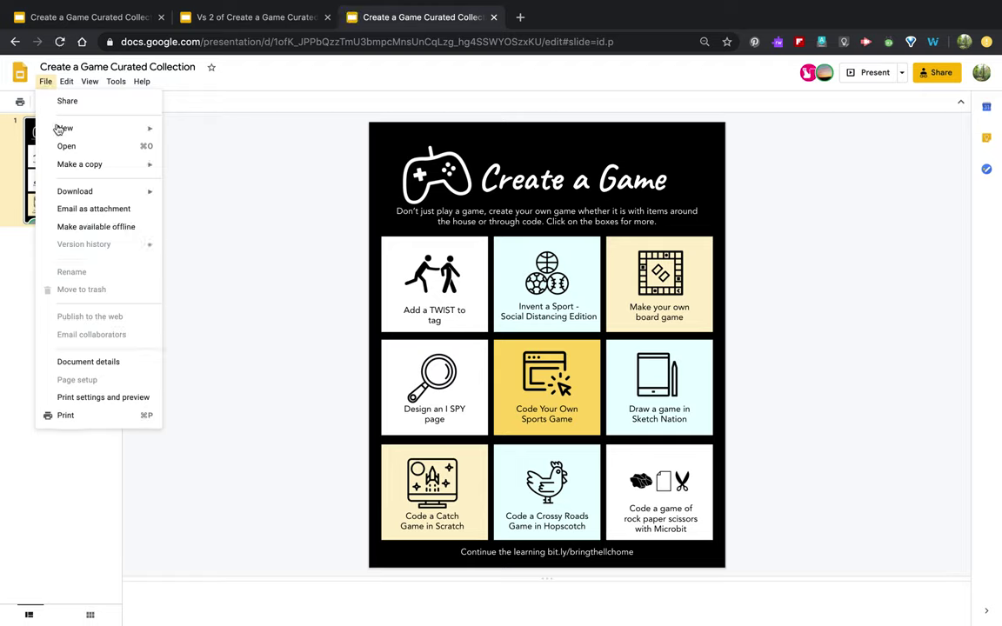
mouse_move(63, 164)
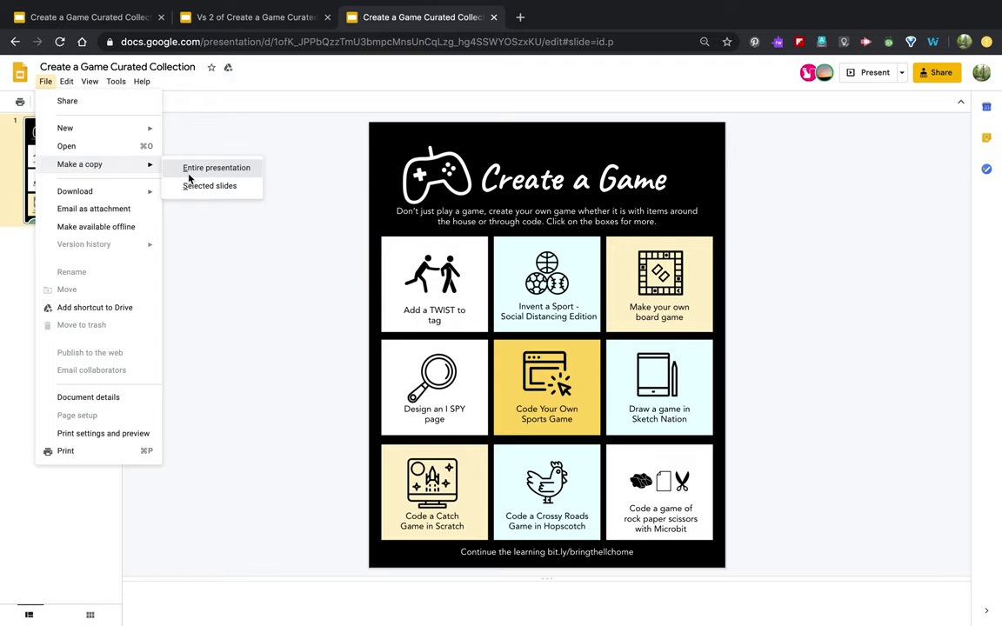
click(189, 177)
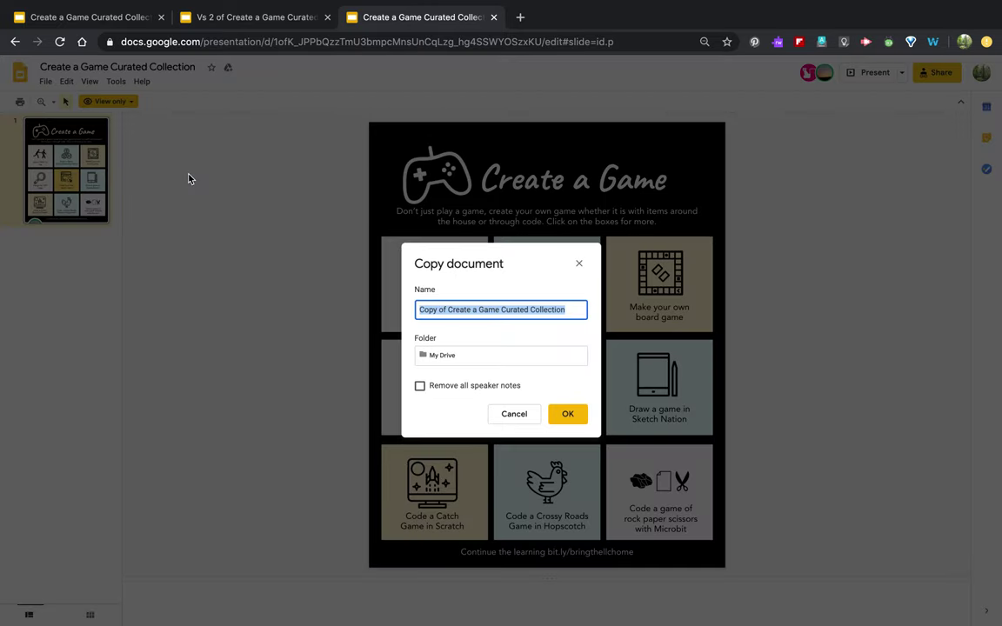
click(441, 309)
key(BackSpace)
key(BackSpace)
key(BackSpace)
key(BackSpace)
key(BackSpace)
text(vs 3)
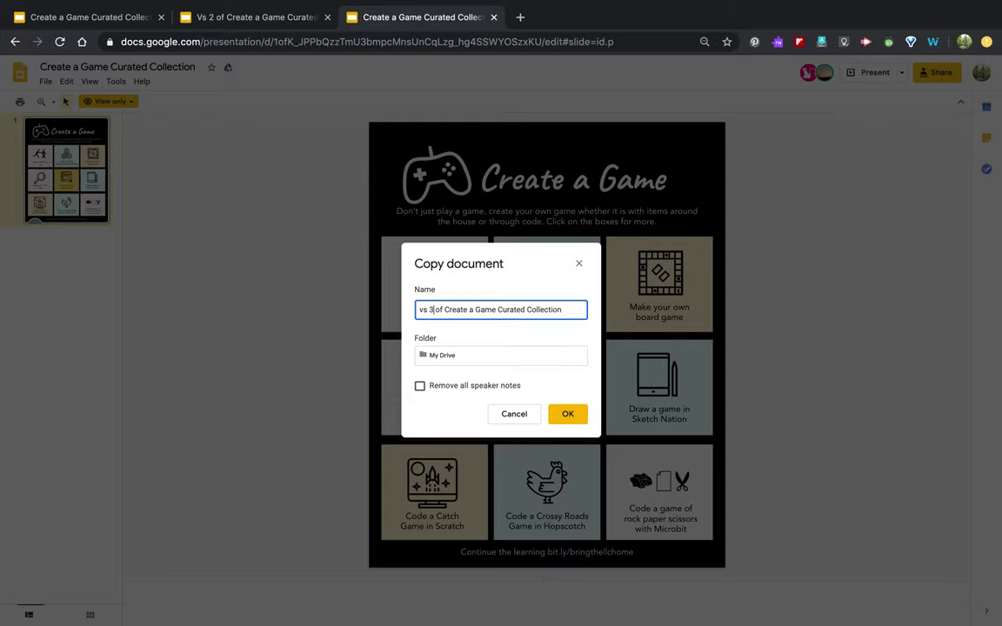
click(571, 416)
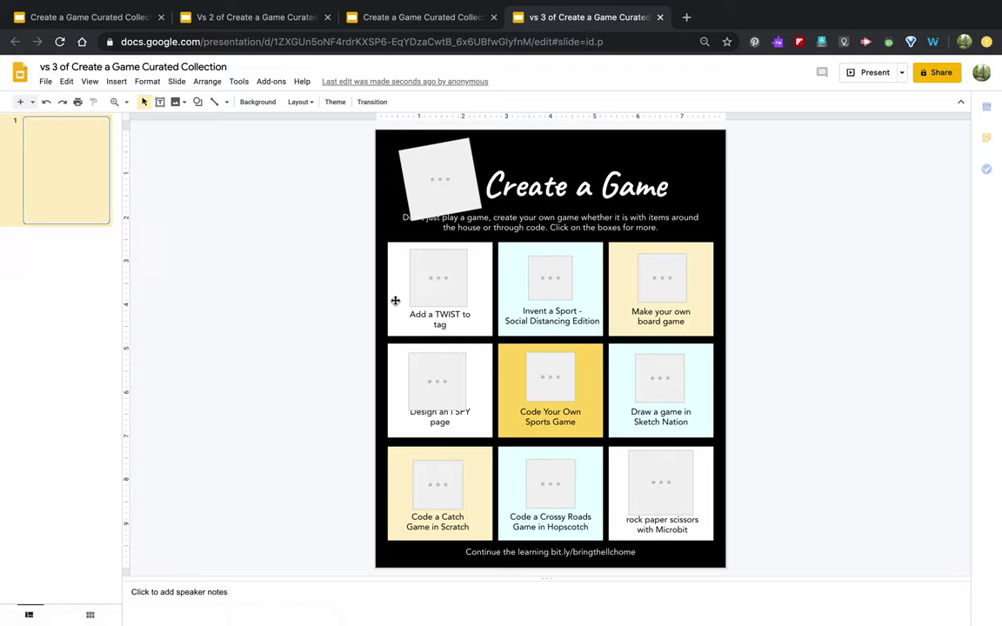
Select all nine Create a Game grid boxes, from Add a TWIST to the bottom row
click(392, 296)
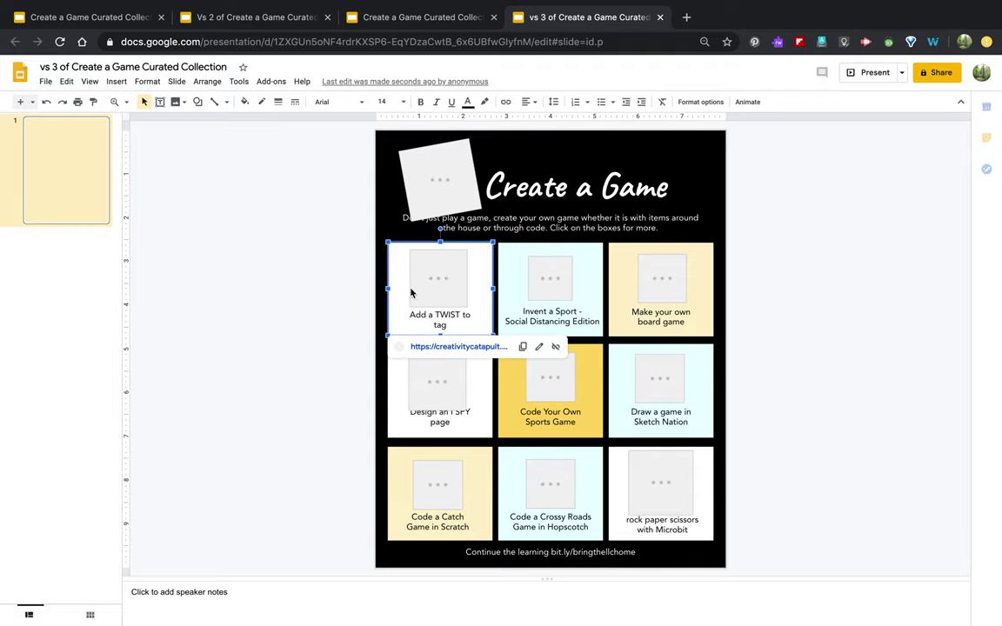
shift+click(557, 261)
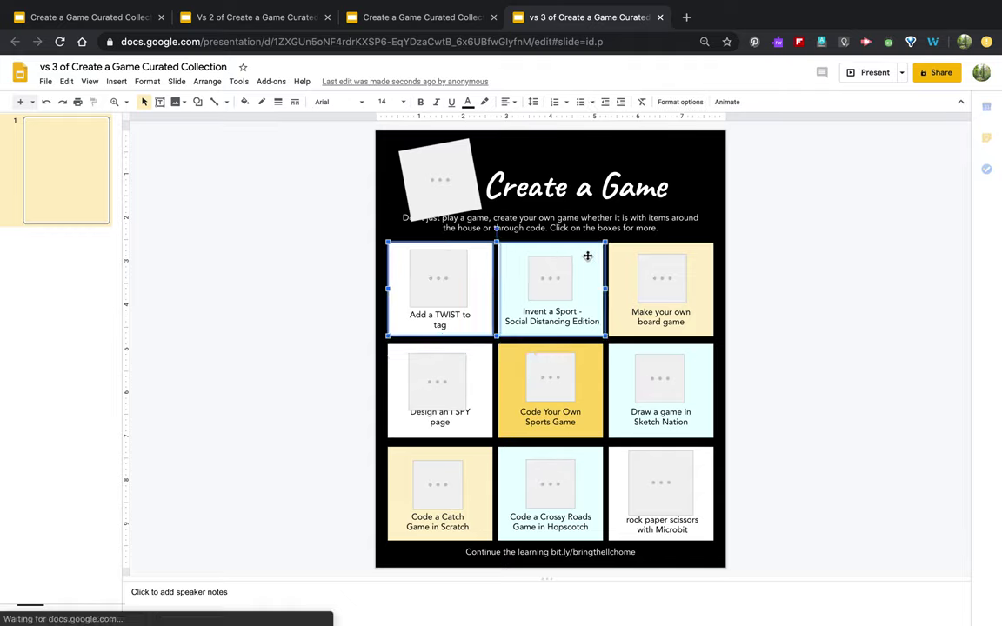
shift+click(622, 253)
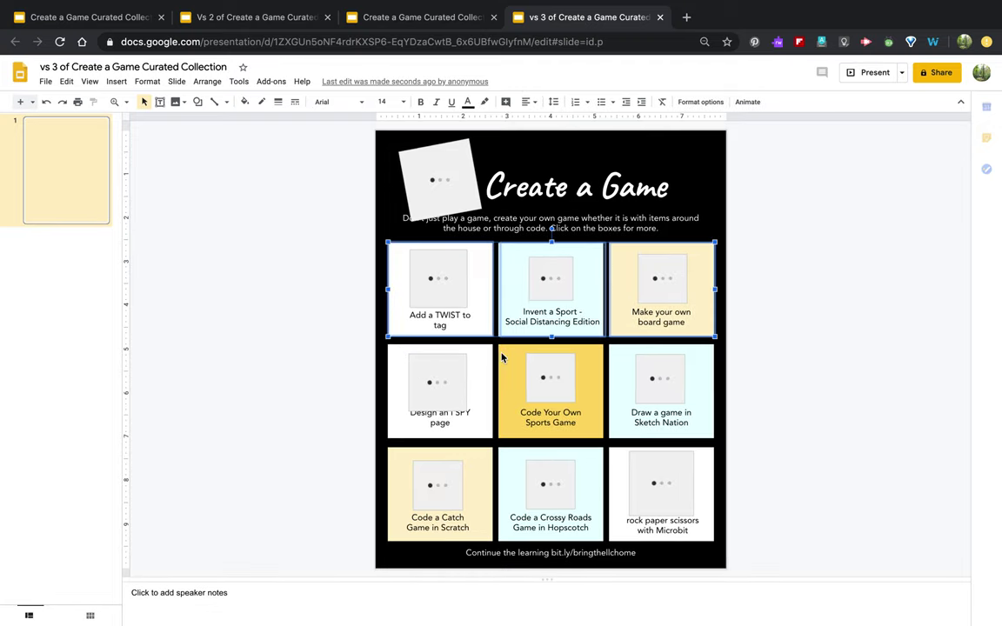
shift+click(626, 355)
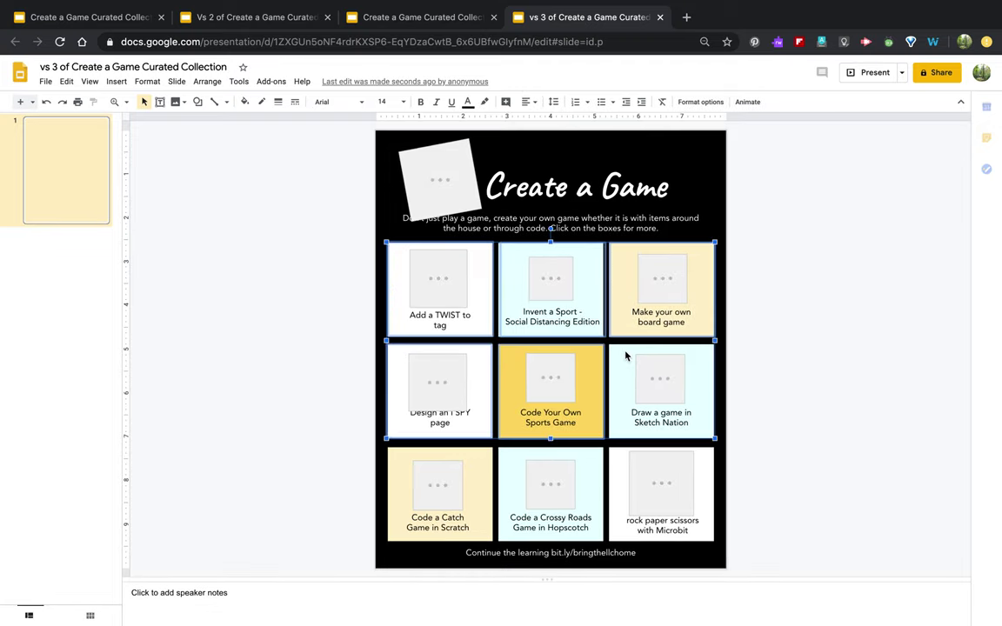
shift+click(414, 458)
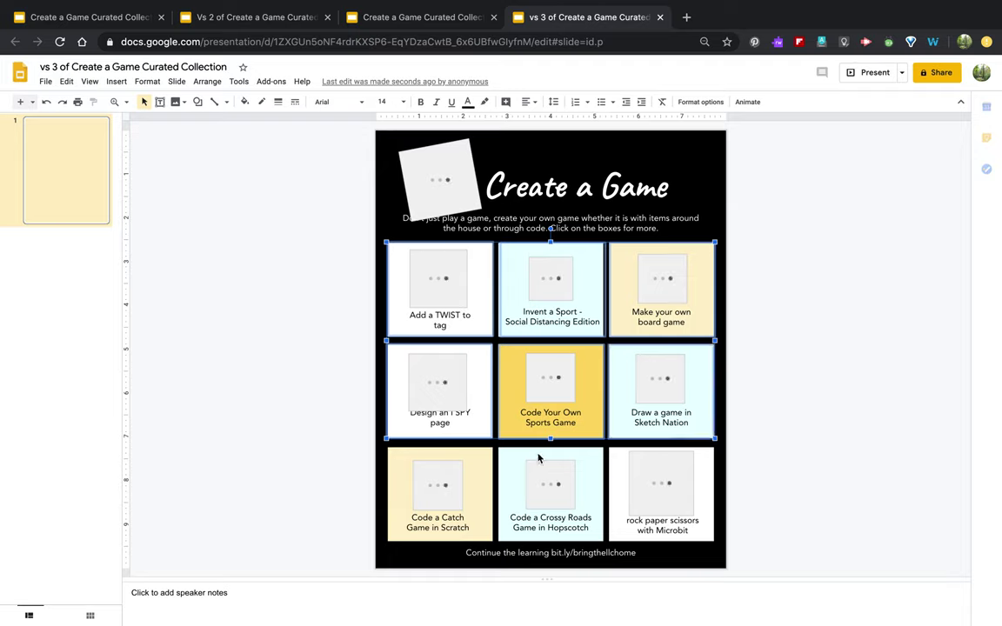
shift+click(536, 455)
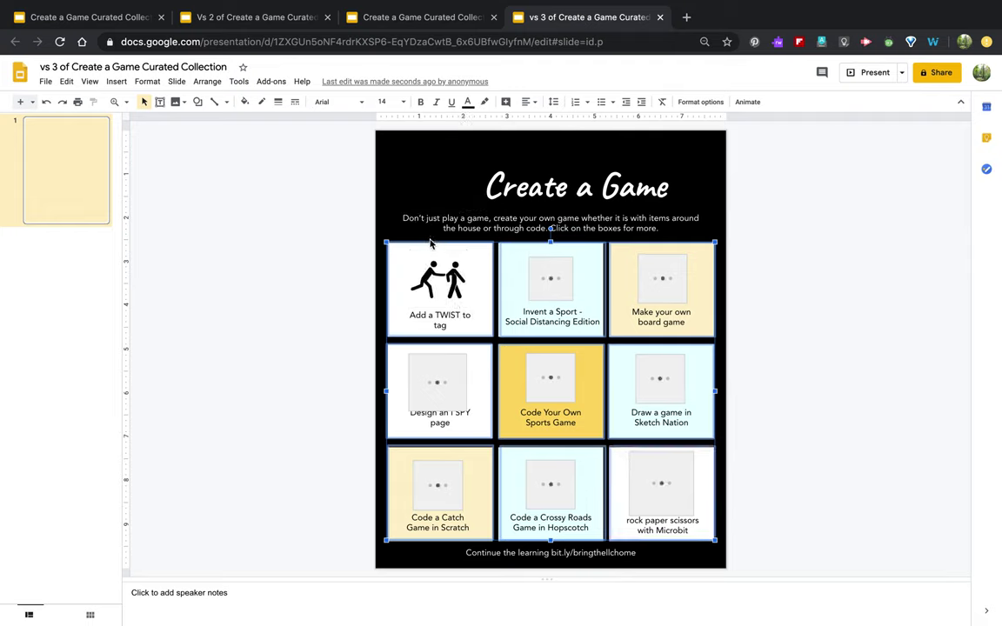
Drag the nine boxes off the slide to the right, deselect them, and return to Keynote
drag(431, 248, 761, 258)
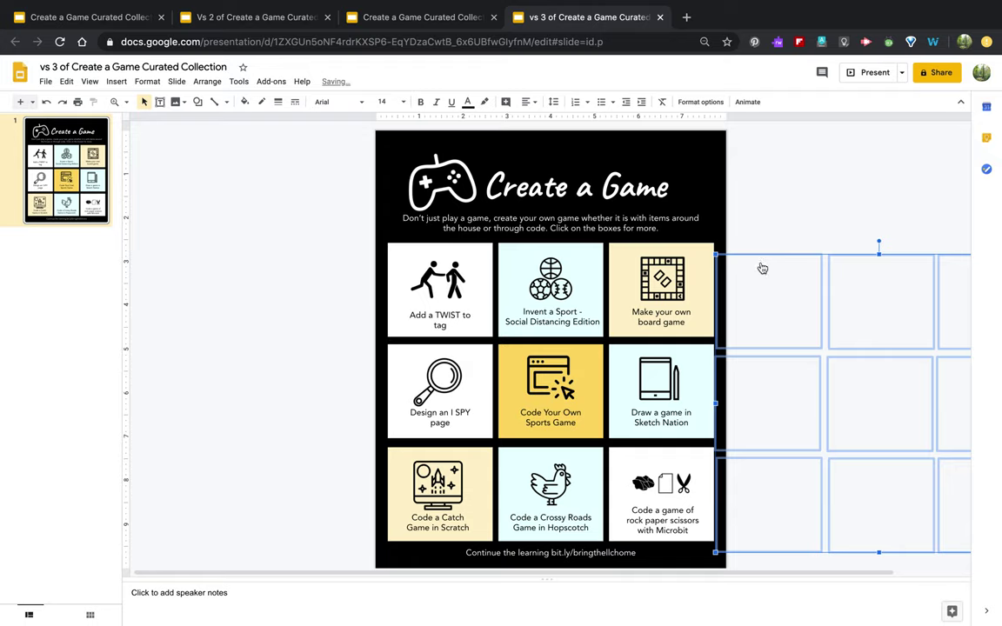
right_click(761, 242)
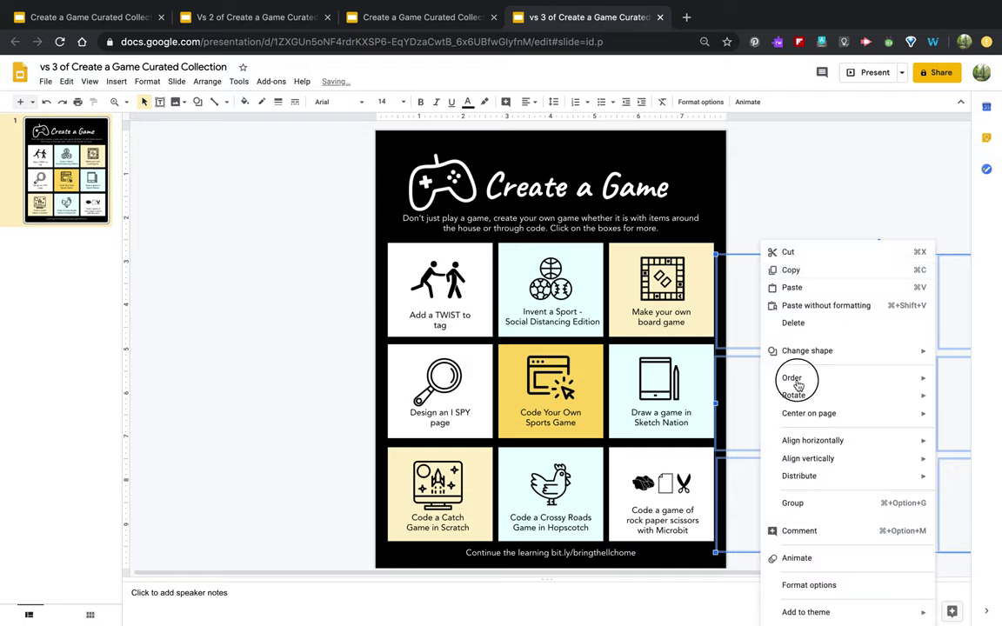
mouse_move(794, 380)
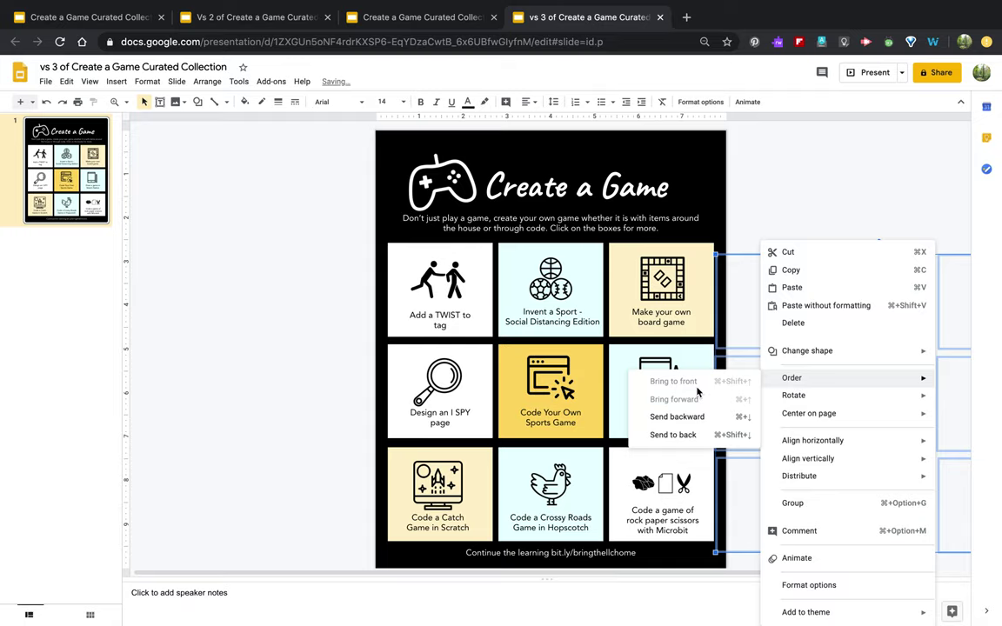
click(876, 165)
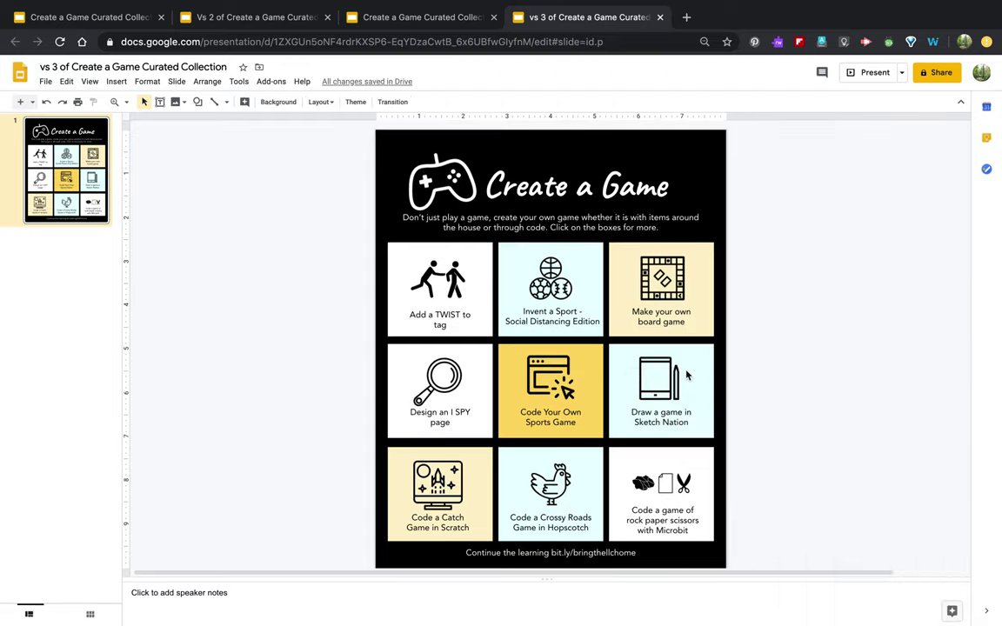
key(super+Tab)
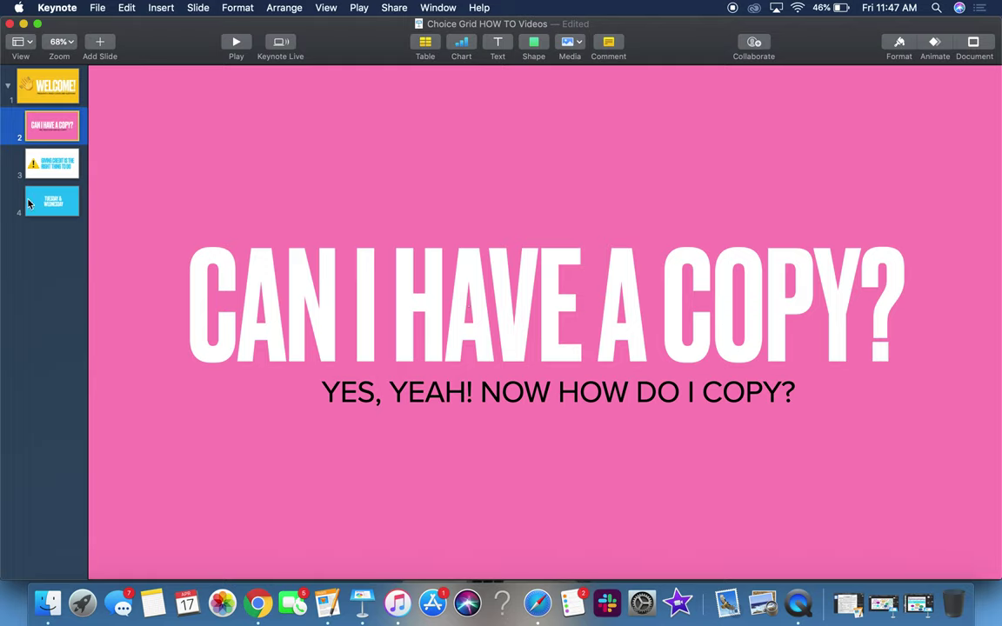
Step through the 'Giving Credit Is the Right Thing to Do' slide to the 'Tuesday & Wednesday' slide in Keynote
click(72, 164)
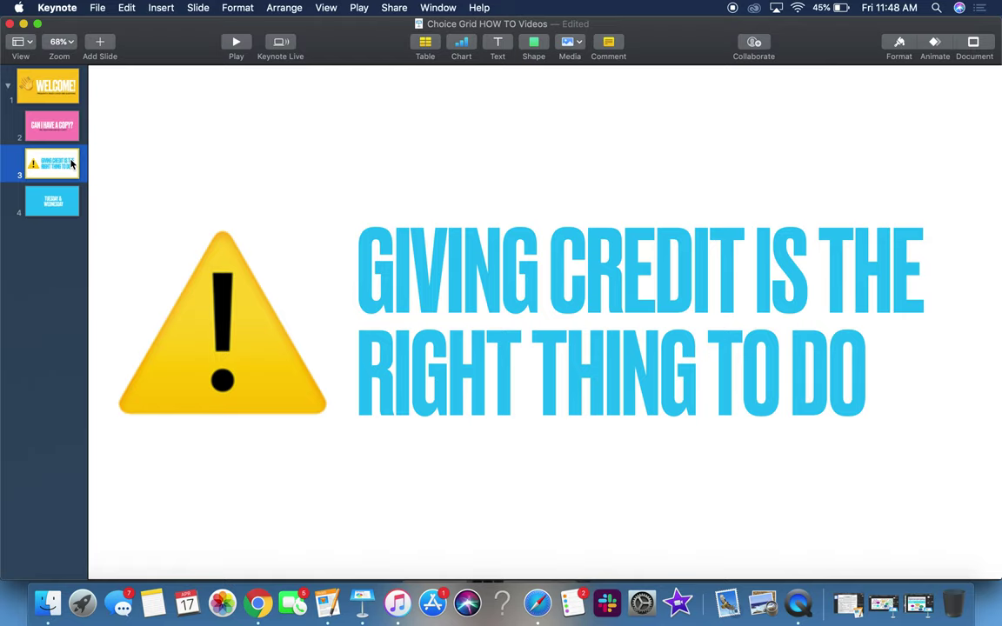
key(Down)
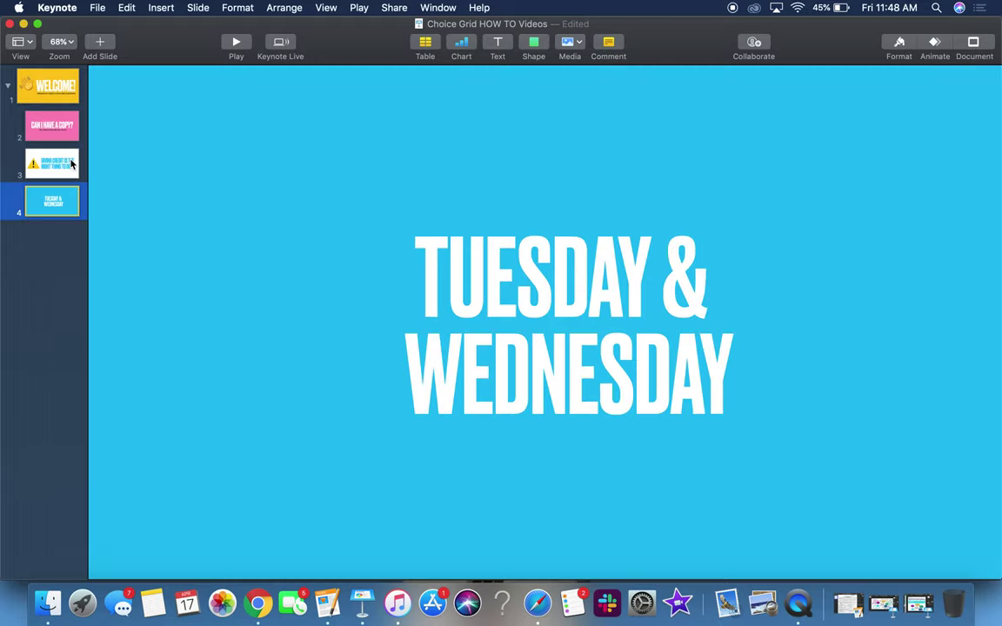